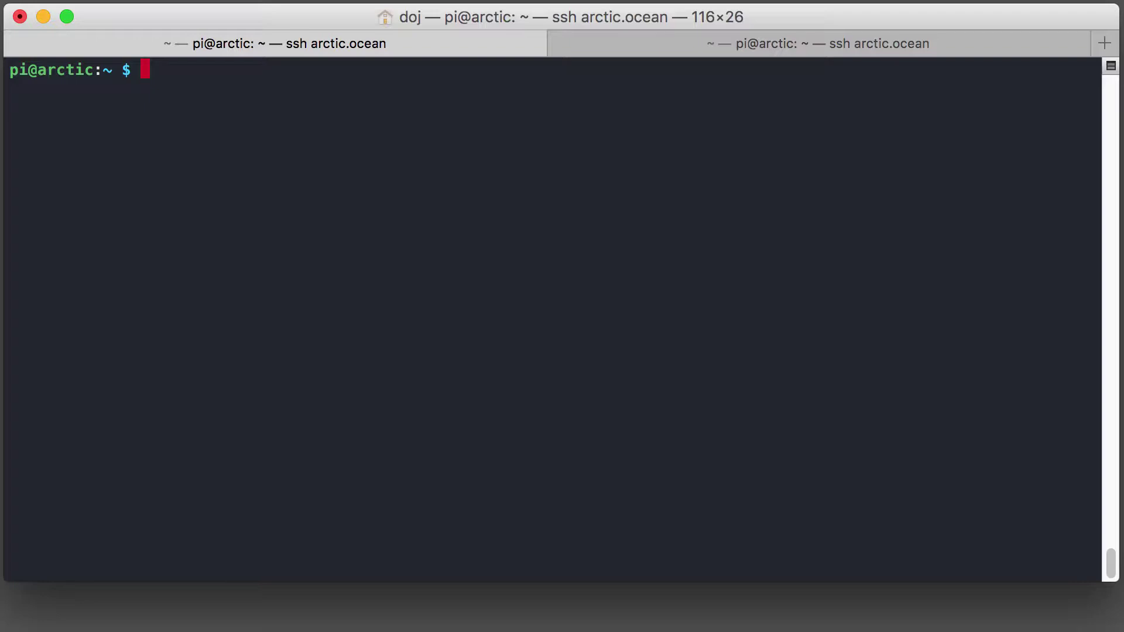
{"action": "type", "text": "man scrub"}
Read the scrub manual's description, mode 1 and most effective method, then quit it.
{"action": "key", "text": "Return"}
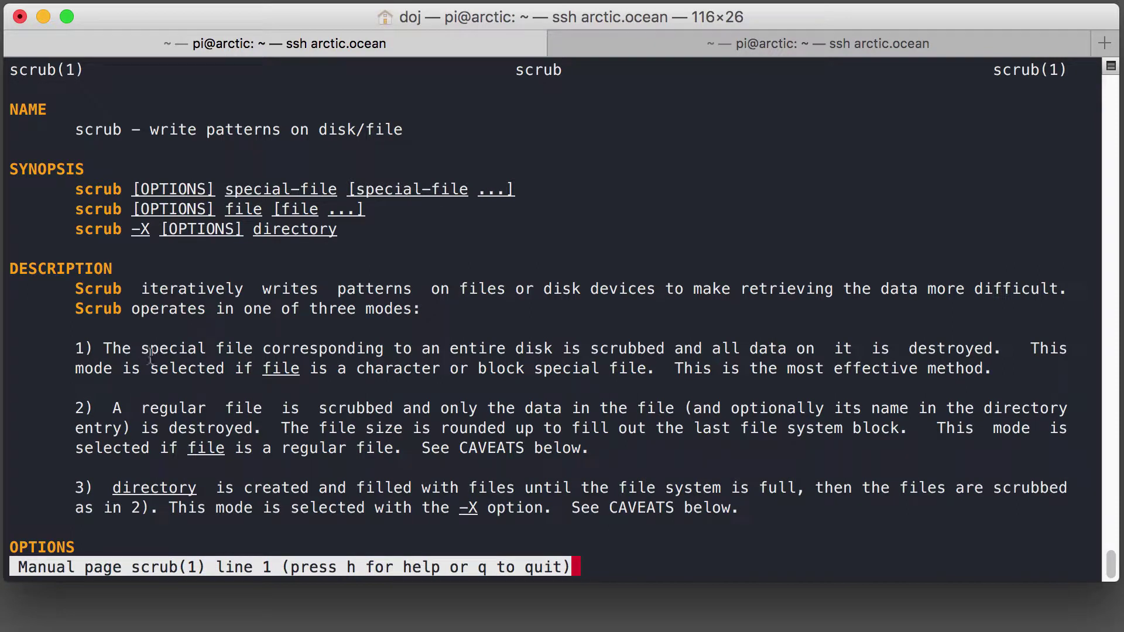
{"action": "left_click_drag", "start_coordinate": [73, 289], "coordinate": [425, 319]}
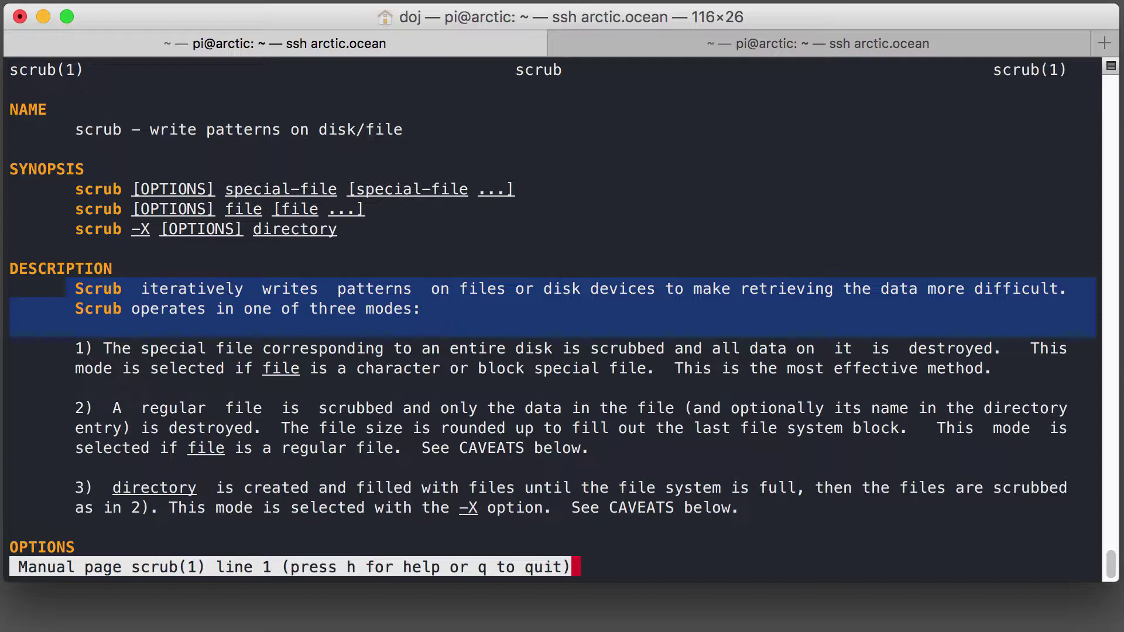
{"action": "double_click", "coordinate": [162, 347]}
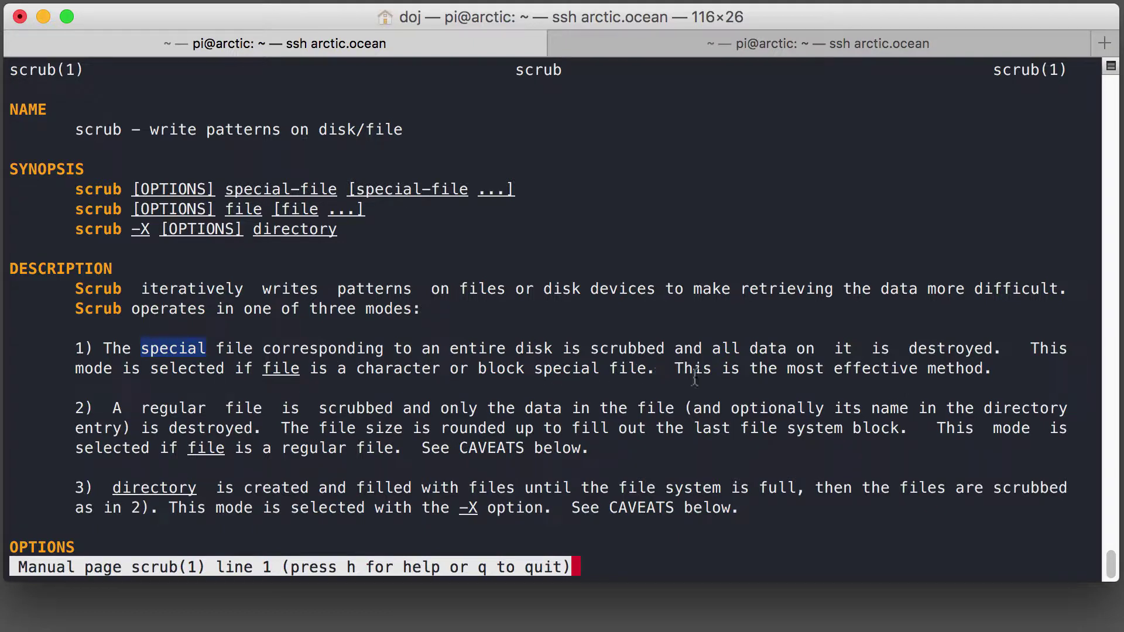
{"action": "left_click_drag", "start_coordinate": [673, 368], "coordinate": [991, 380]}
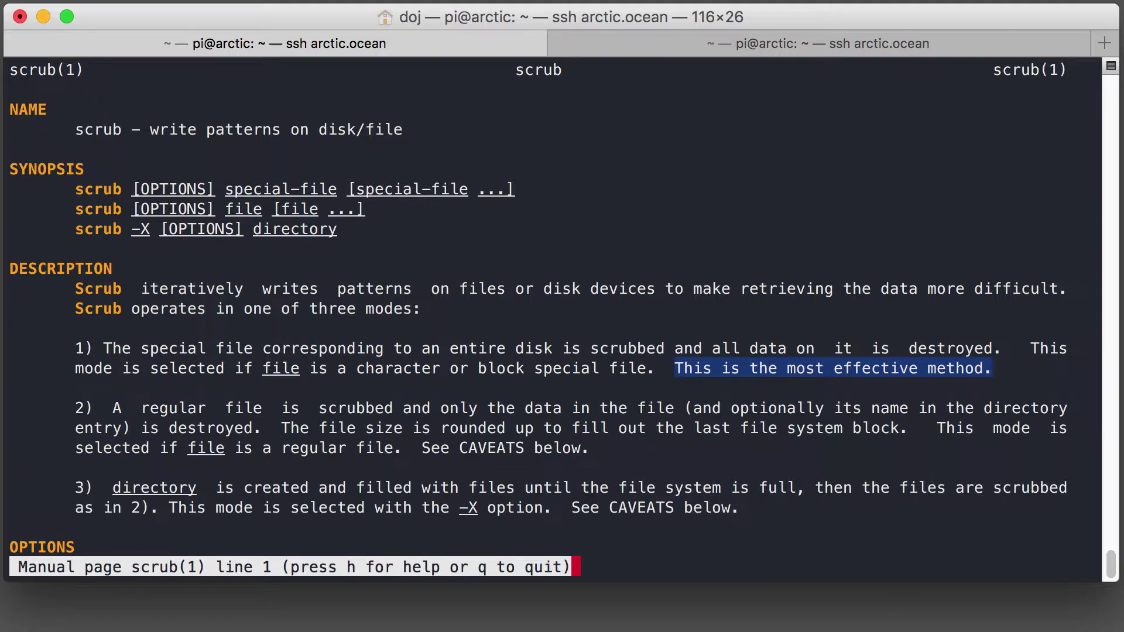
{"action": "key", "text": "q"}
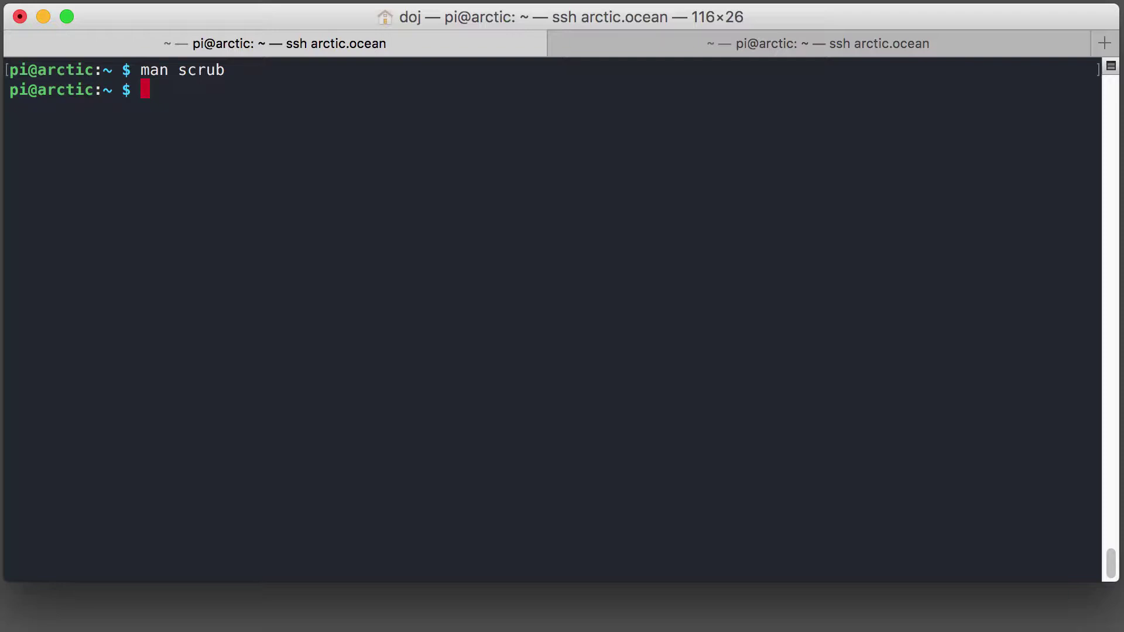
{"action": "type", "text": "sudo su -"}
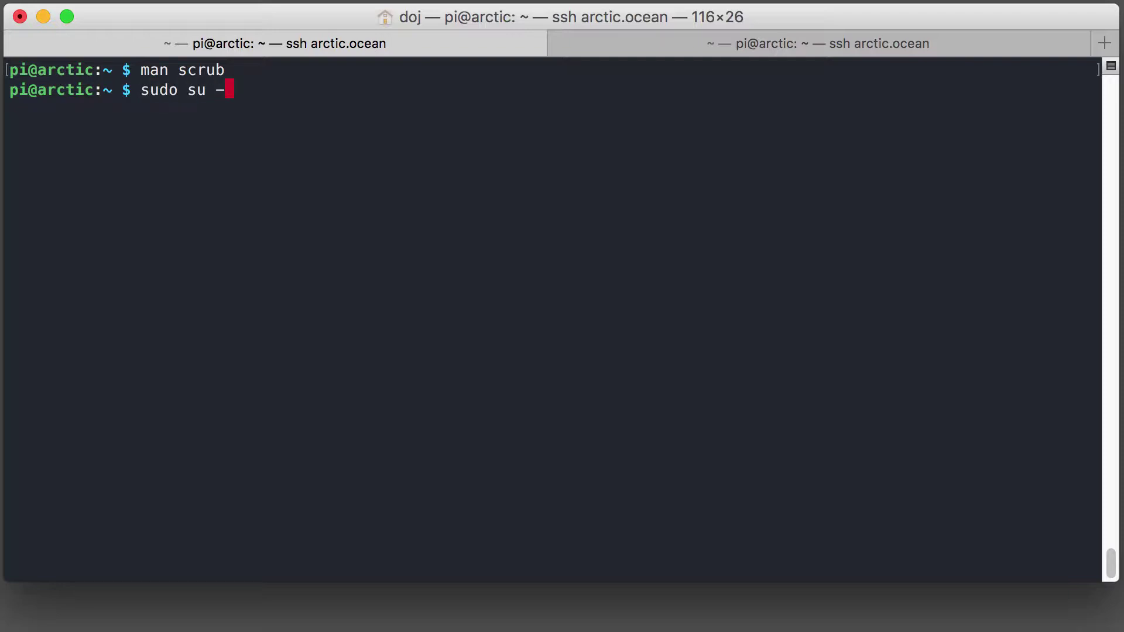
Become root with sudo su - and list disks, highlighting /dev/sda and its ext4 partition.
{"action": "key", "text": "Return"}
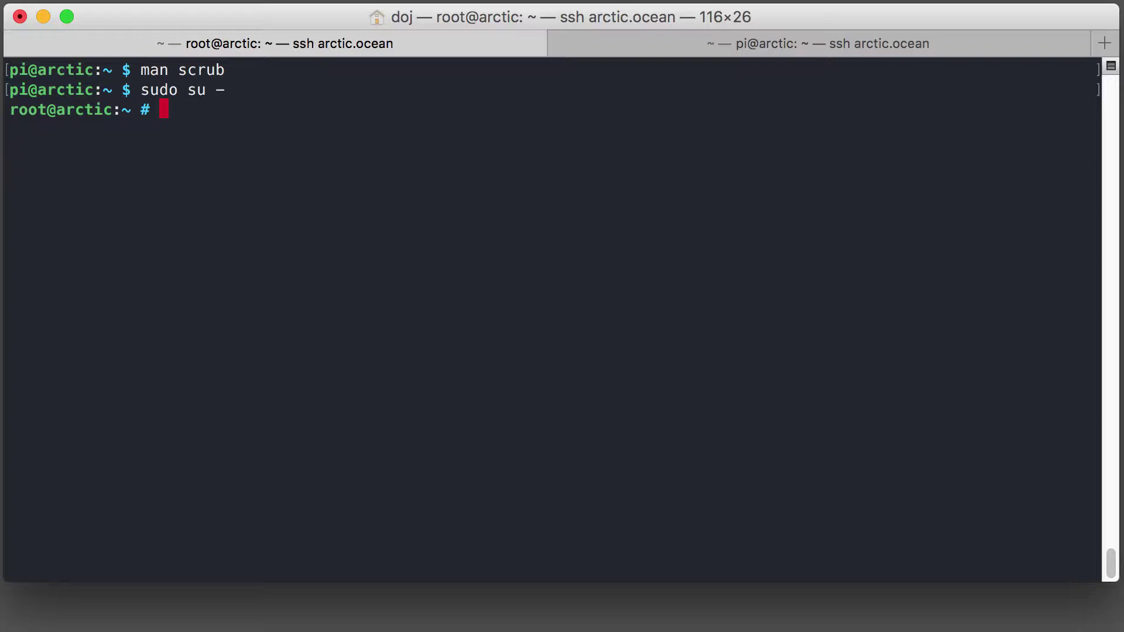
{"action": "type", "text": "par"}
{"action": "type", "text": "ted -l"}
{"action": "key", "text": "Return"}
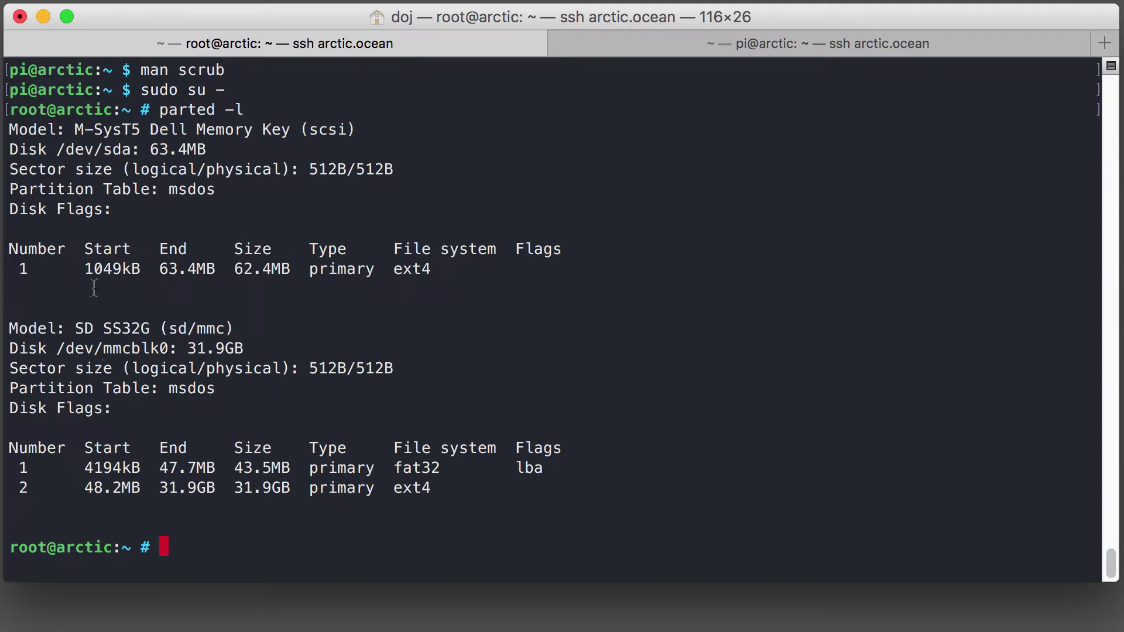
{"action": "left_click_drag", "start_coordinate": [55, 149], "coordinate": [132, 149]}
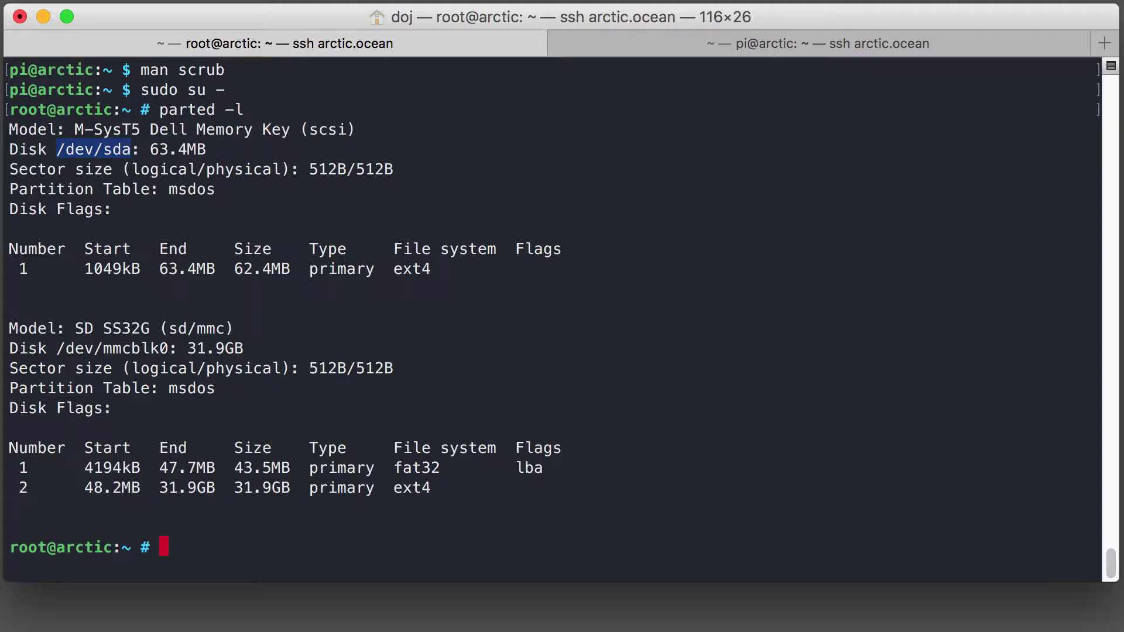
{"action": "left_click", "coordinate": [419, 267]}
{"action": "double_click", "coordinate": [417, 269]}
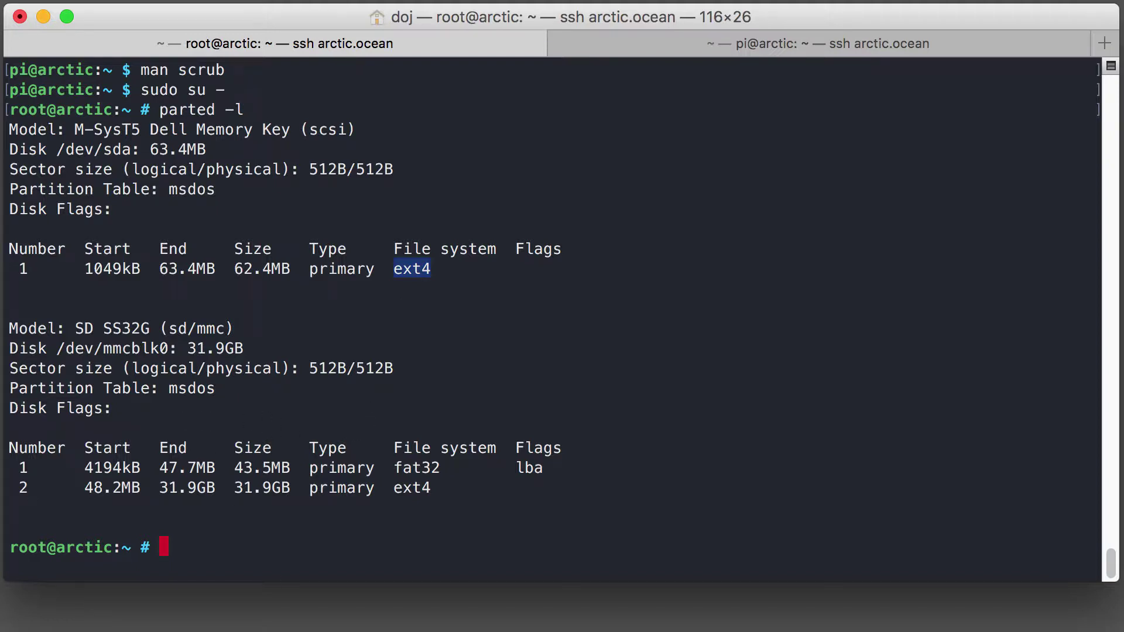
{"action": "type", "text": "scrub"}
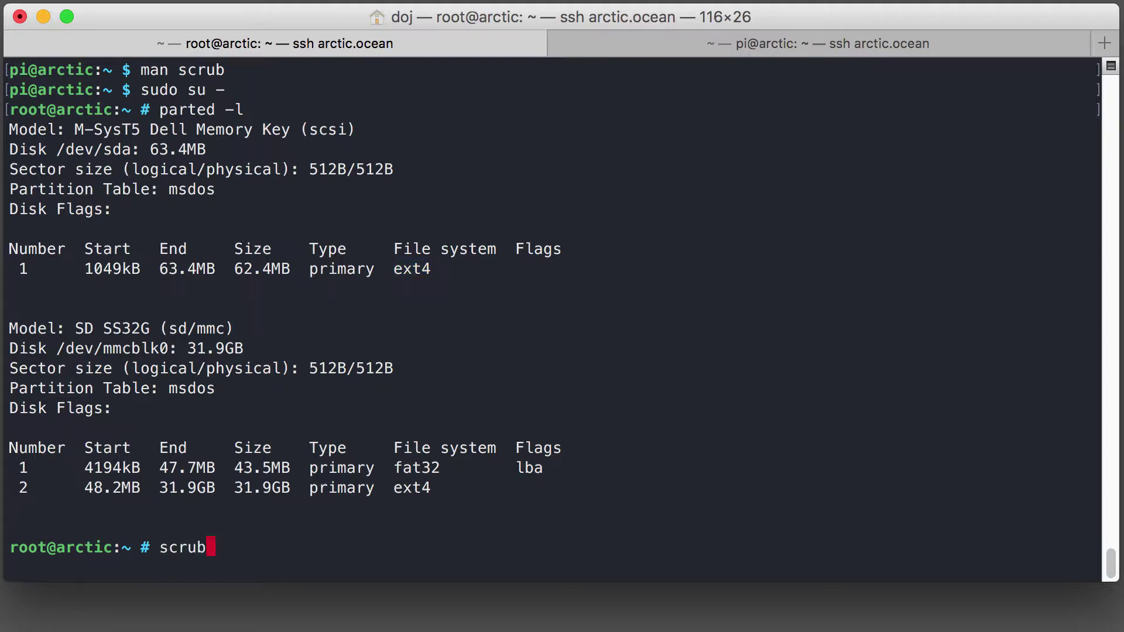
{"action": "type", "text": " /dev/sda"}
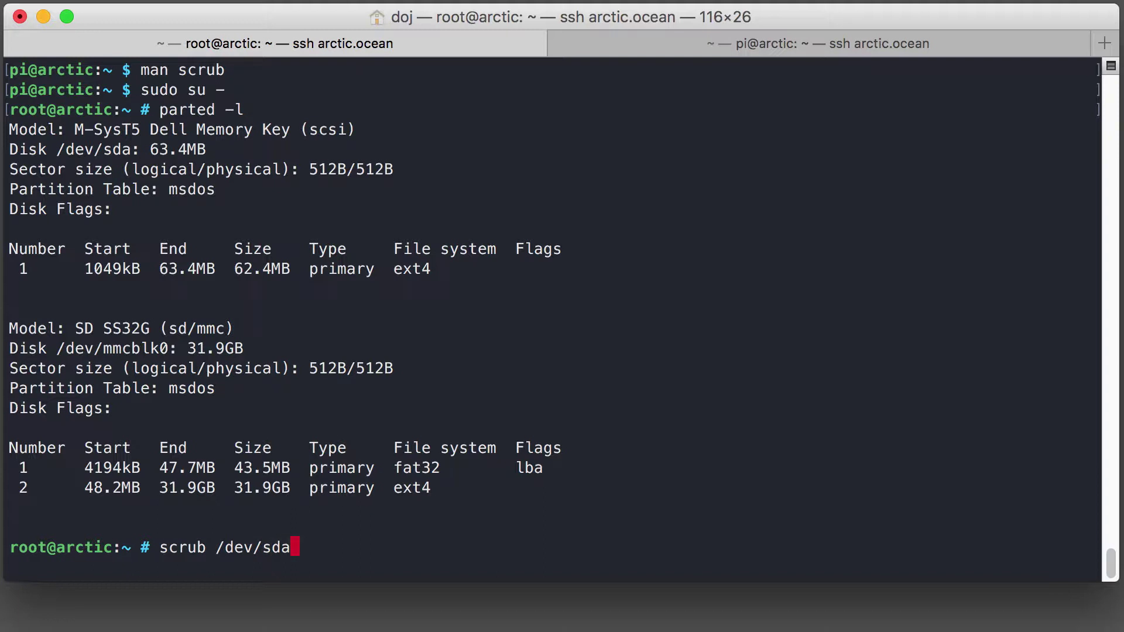
Run scrub /dev/sda on the whole drive and highlight the 62.4MB partition size.
{"action": "key", "text": "Return"}
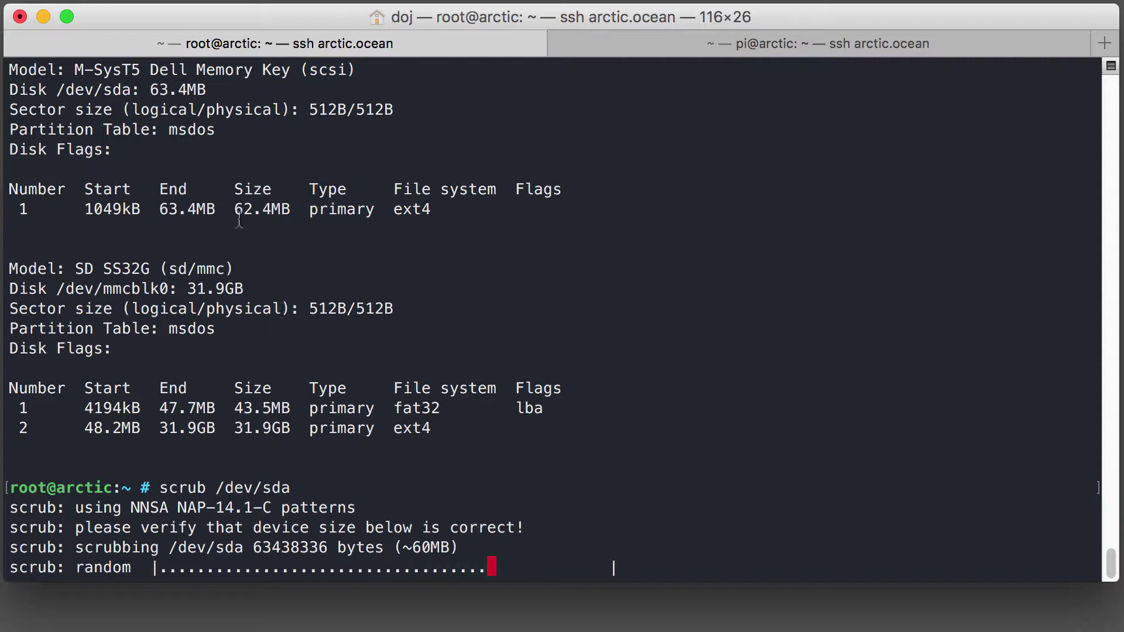
{"action": "left_click_drag", "start_coordinate": [236, 209], "coordinate": [294, 209]}
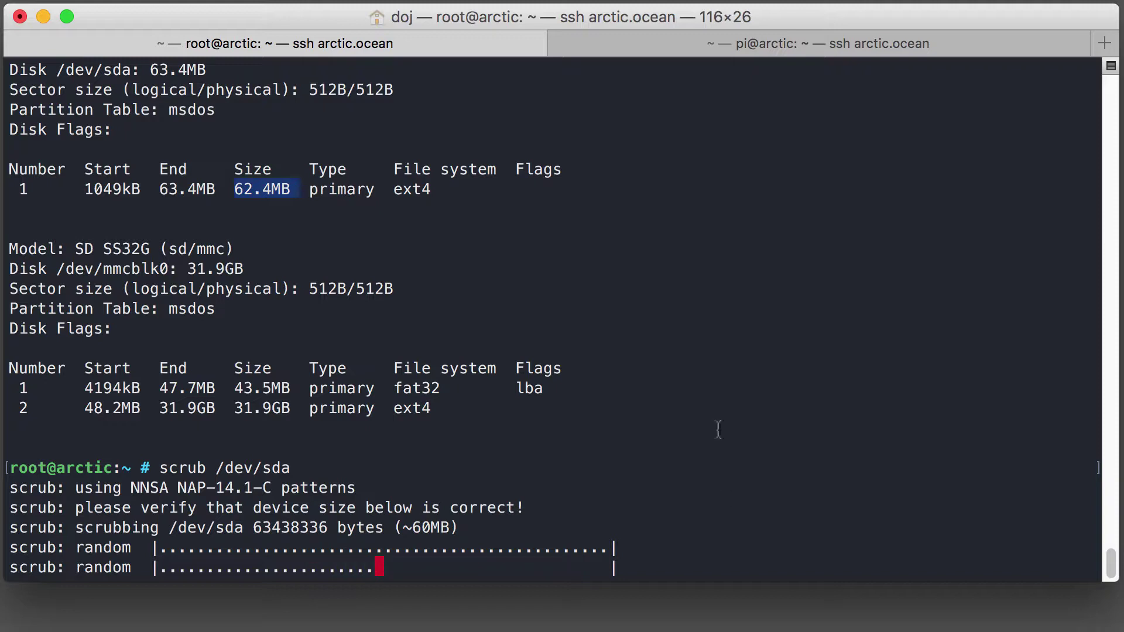
Open the scrub manual in the second session and highlight the -S/--no-signature option.
{"action": "left_click", "coordinate": [730, 40]}
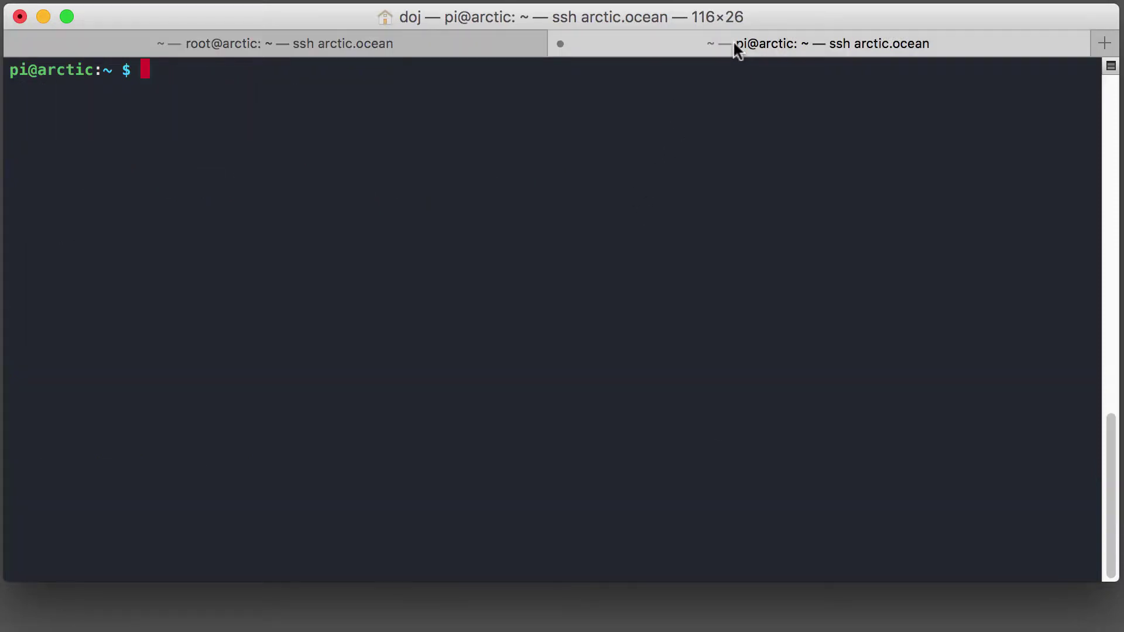
{"action": "type", "text": "man scr"}
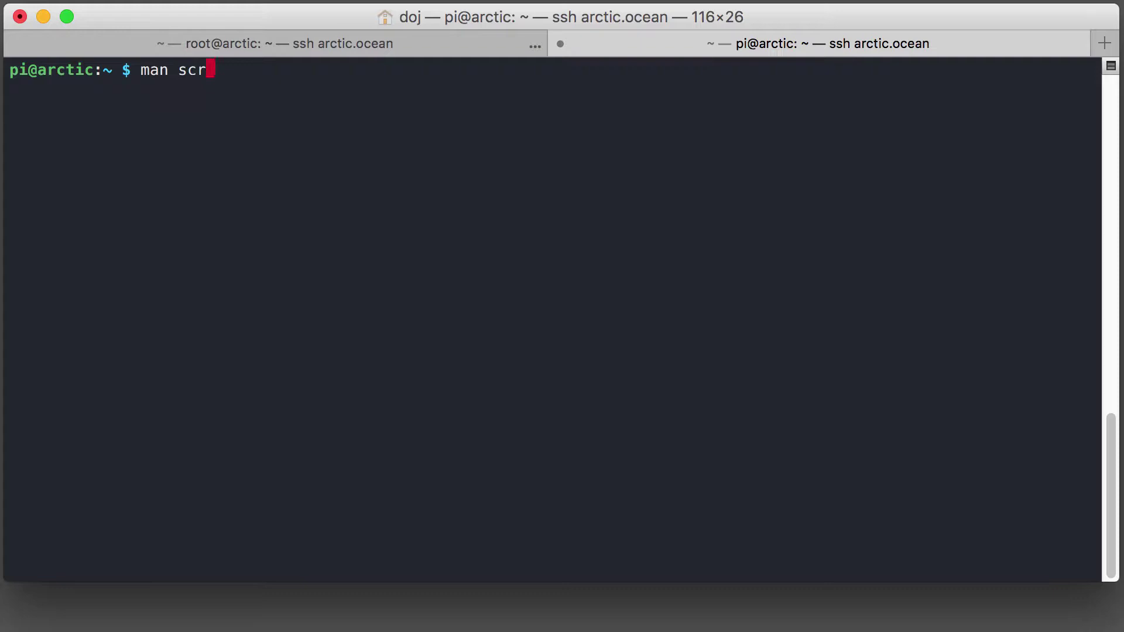
{"action": "type", "text": "ub"}
{"action": "key", "text": "Return"}
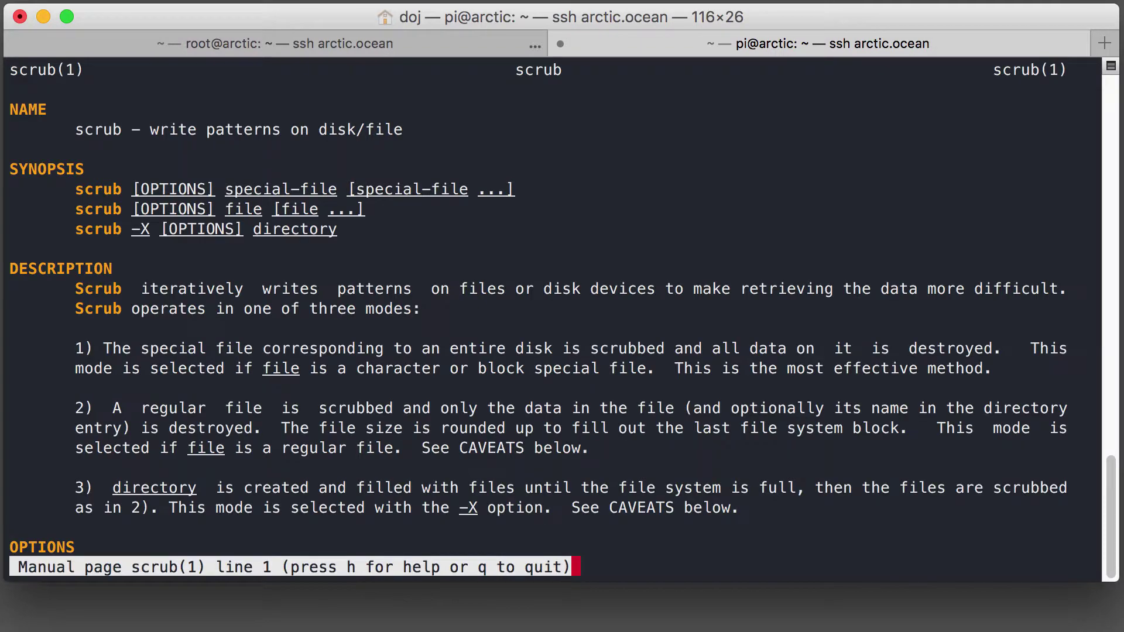
{"action": "scroll", "coordinate": [539, 317], "scroll_direction": "down", "scroll_amount": 2}
{"action": "scroll", "coordinate": [538, 318], "scroll_direction": "down", "scroll_amount": 3}
{"action": "scroll", "coordinate": [538, 317], "scroll_direction": "down", "scroll_amount": 3}
{"action": "scroll", "coordinate": [538, 318], "scroll_direction": "down", "scroll_amount": 2}
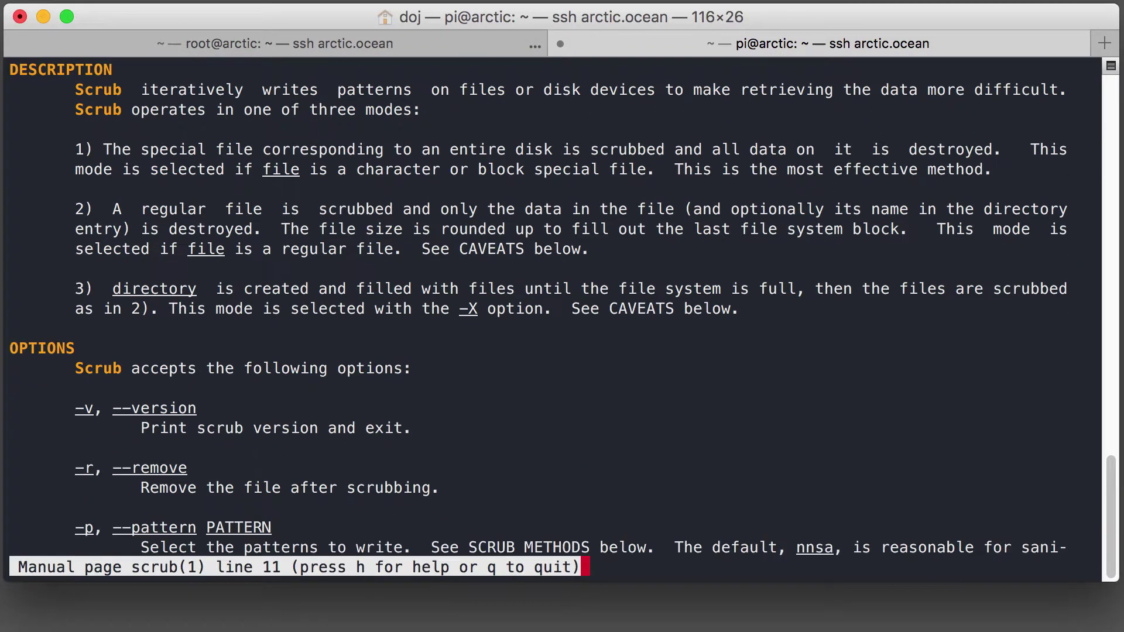
{"action": "scroll", "coordinate": [538, 318], "scroll_direction": "down", "scroll_amount": 1}
{"action": "scroll", "coordinate": [539, 318], "scroll_direction": "down", "scroll_amount": 3}
{"action": "scroll", "coordinate": [538, 317], "scroll_direction": "down", "scroll_amount": 2}
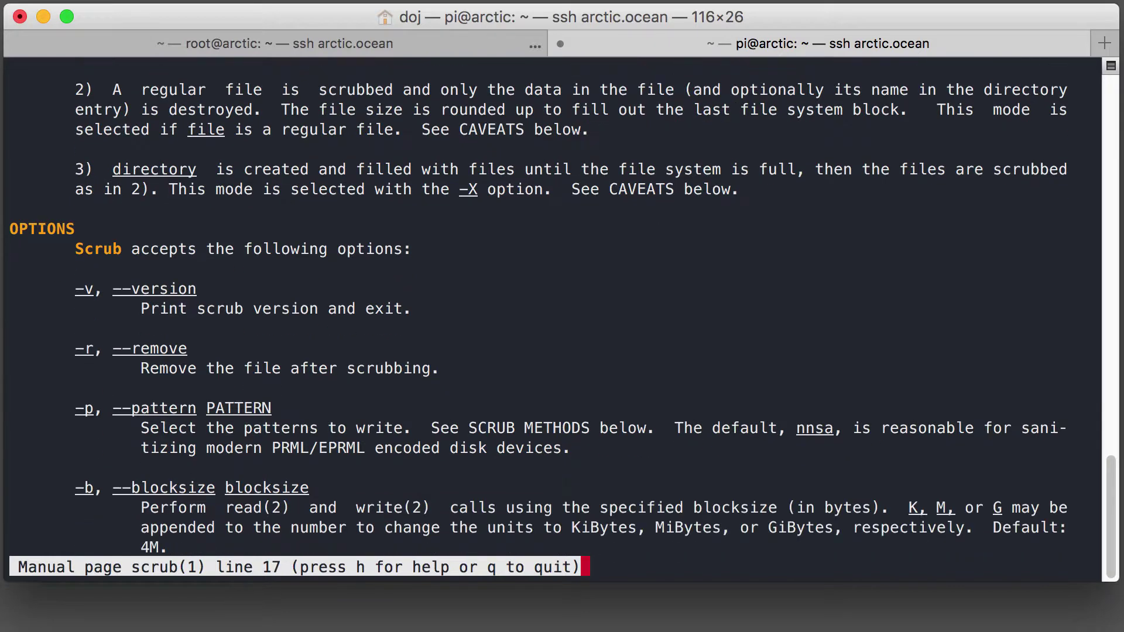
{"action": "scroll", "coordinate": [538, 318], "scroll_direction": "down", "scroll_amount": 2}
{"action": "scroll", "coordinate": [539, 318], "scroll_direction": "down", "scroll_amount": 2}
{"action": "scroll", "coordinate": [539, 318], "scroll_direction": "down", "scroll_amount": 3}
{"action": "scroll", "coordinate": [538, 319], "scroll_direction": "down", "scroll_amount": 2}
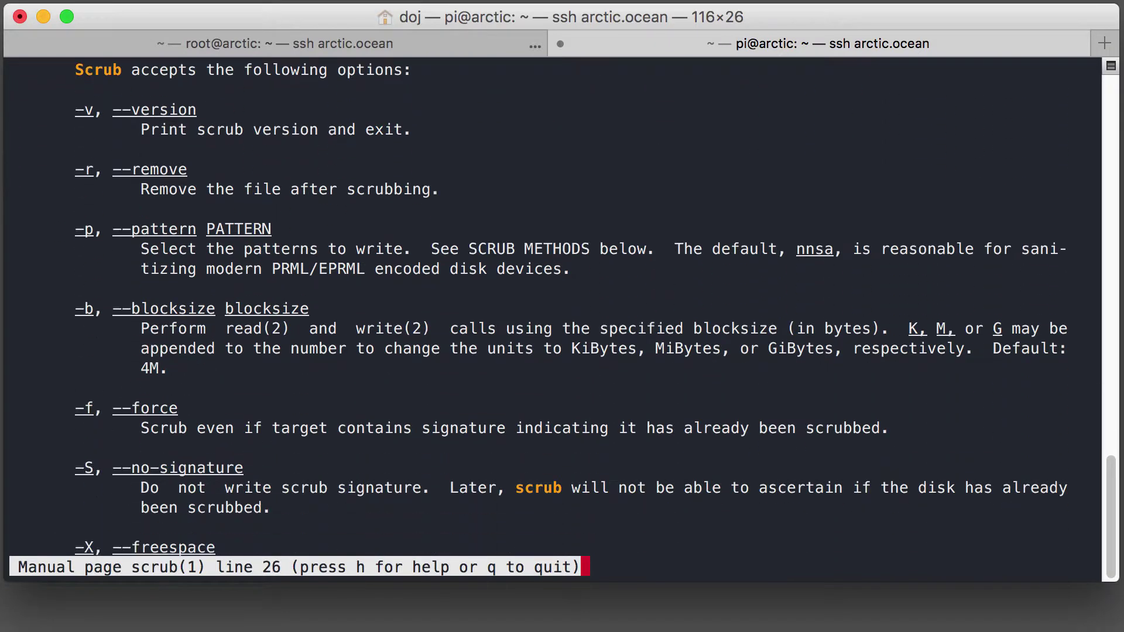
{"action": "scroll", "coordinate": [538, 319], "scroll_direction": "down", "scroll_amount": 1}
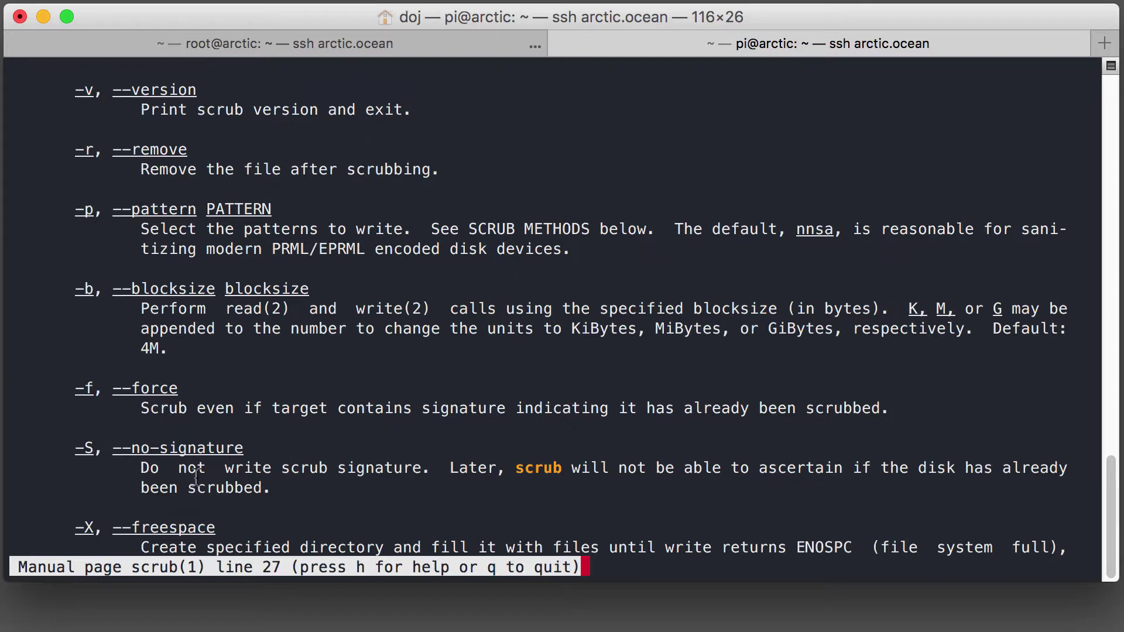
{"action": "left_click_drag", "start_coordinate": [75, 448], "coordinate": [245, 448]}
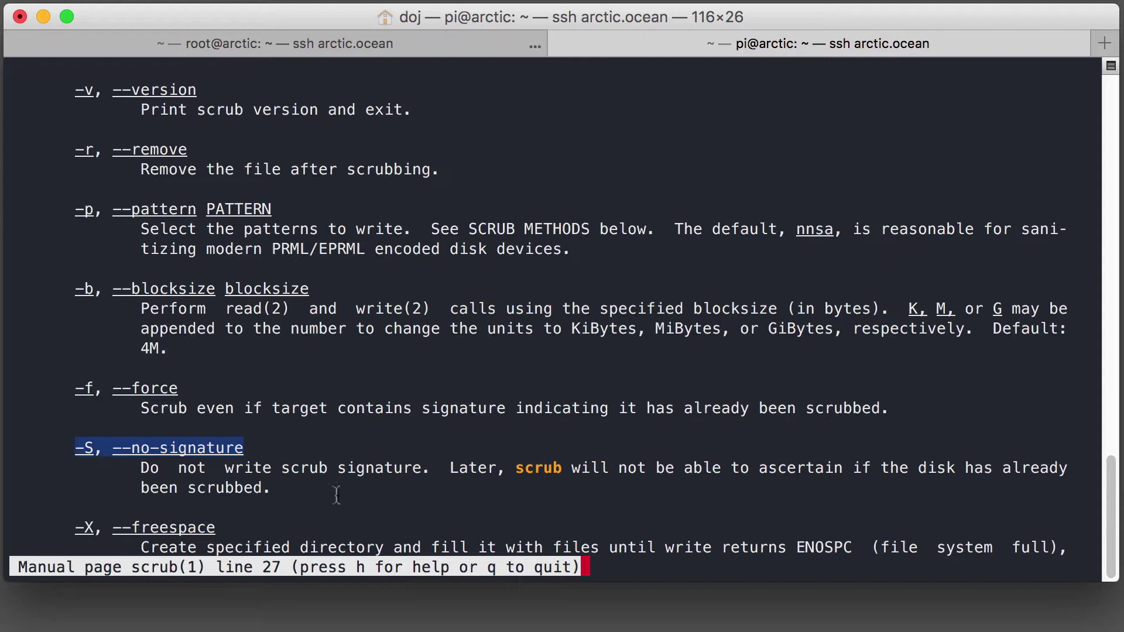
Page through the remaining options down to the SCRUB METHODS list (nnsa, dod, bsi).
{"action": "key", "text": "Down"}
{"action": "key", "text": "Down"}
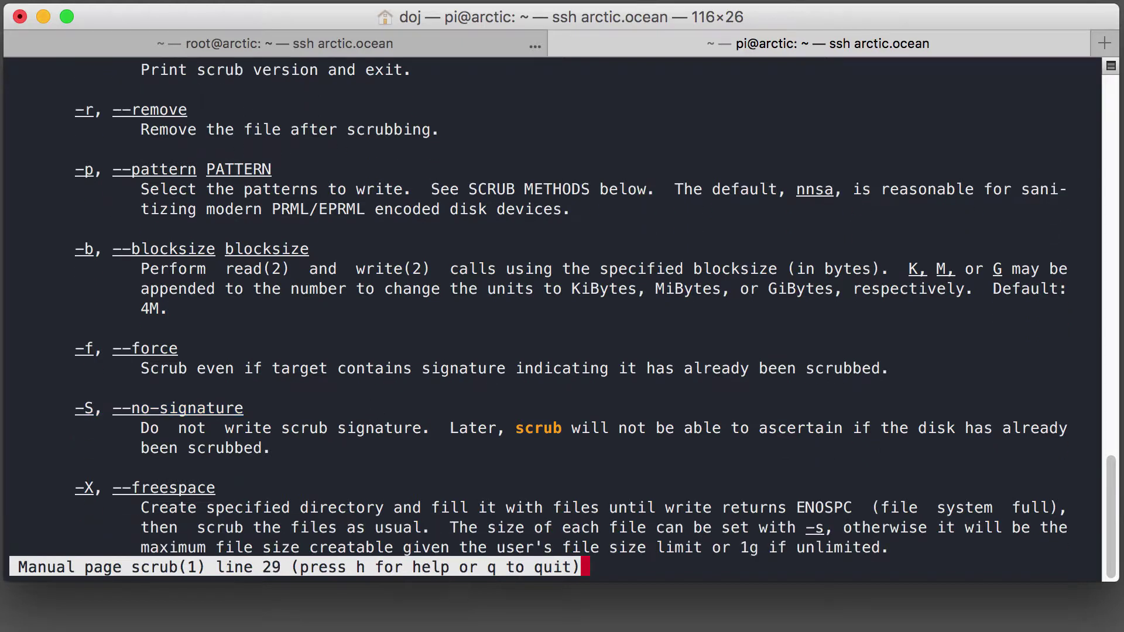
{"action": "key", "text": "Down"}
{"action": "key", "text": "Down"}
{"action": "key", "text": "Down"}
{"action": "key", "text": "Down"}
{"action": "key", "text": "Down"}
{"action": "key", "text": "Down"}
{"action": "key", "text": "Down"}
{"action": "key", "text": "Down"}
{"action": "key", "text": "Down"}
{"action": "key", "text": "Down"}
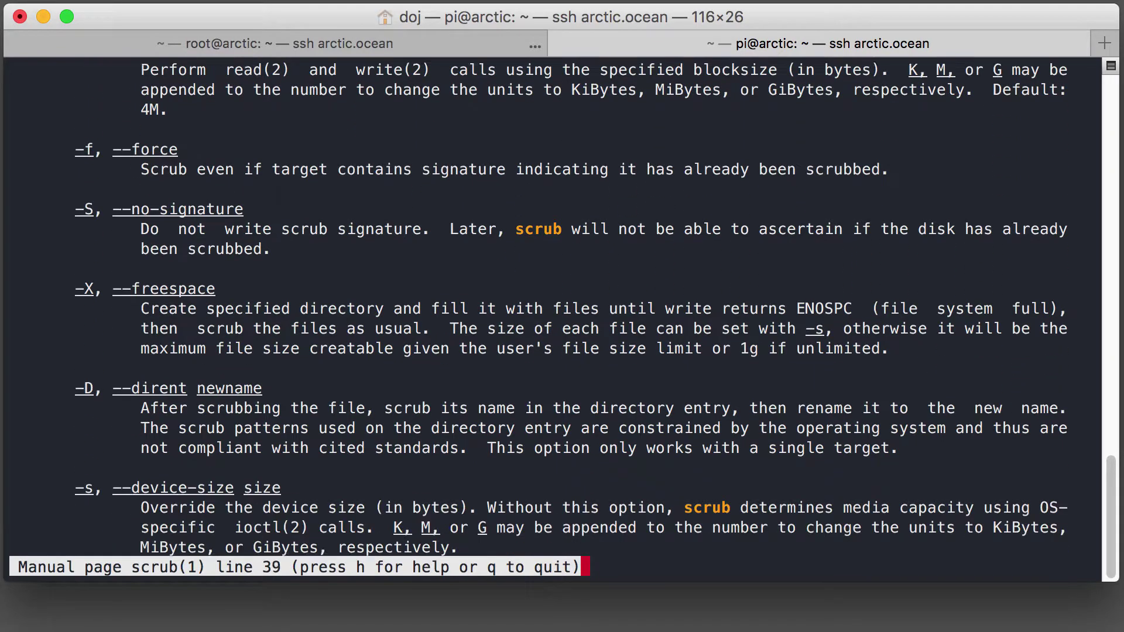
{"action": "key", "text": "Down"}
{"action": "key", "text": "Down"}
{"action": "key", "text": "Down"}
{"action": "key", "text": "Down"}
{"action": "key", "text": "Down"}
{"action": "key", "text": "Down"}
{"action": "key", "text": "Down"}
{"action": "key", "text": "Down"}
{"action": "key", "text": "Down"}
{"action": "key", "text": "Down"}
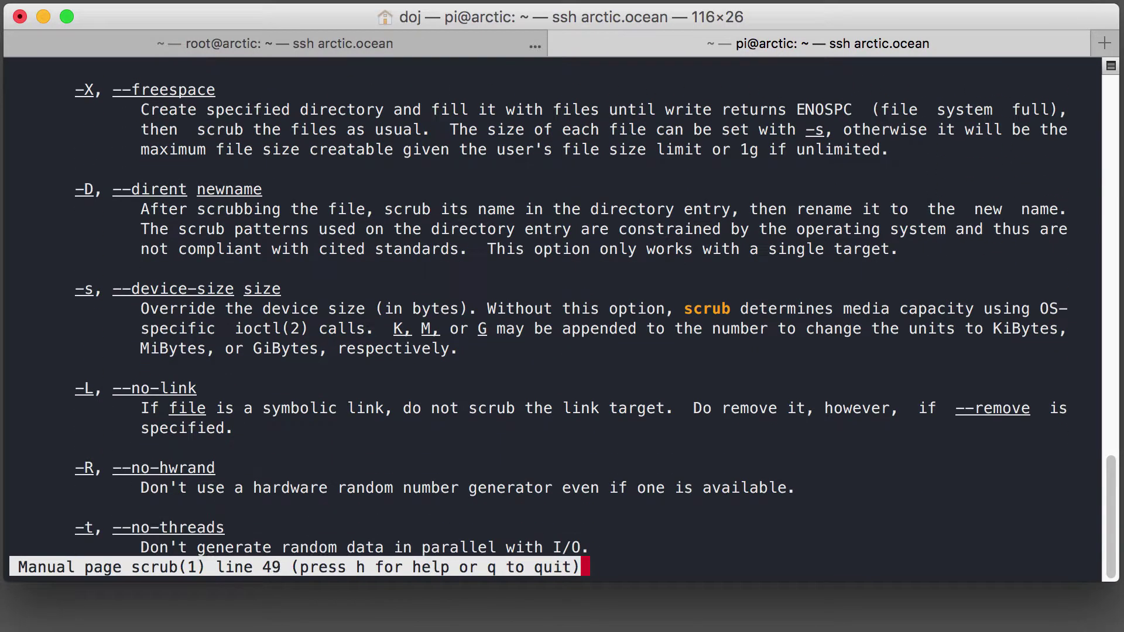
{"action": "key", "text": "Down"}
{"action": "key", "text": "Down"}
{"action": "key", "text": "Down"}
{"action": "key", "text": "Down"}
{"action": "key", "text": "Down"}
{"action": "key", "text": "Down"}
{"action": "key", "text": "Down"}
{"action": "key", "text": "Down"}
{"action": "key", "text": "Down"}
{"action": "key", "text": "Down"}
{"action": "key", "text": "Down"}
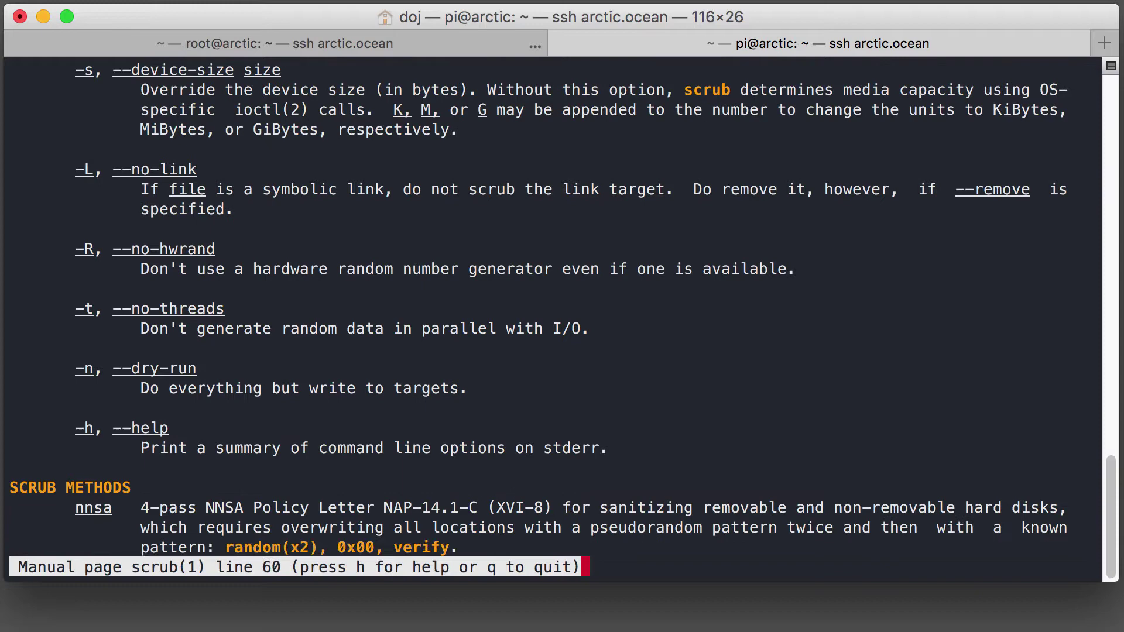
{"action": "key", "text": "Down"}
{"action": "key", "text": "Down"}
{"action": "key", "text": "Down"}
{"action": "key", "text": "Down"}
{"action": "key", "text": "Down"}
{"action": "key", "text": "Down"}
{"action": "key", "text": "Down"}
{"action": "key", "text": "Down"}
{"action": "key", "text": "Down"}
{"action": "key", "text": "Down"}
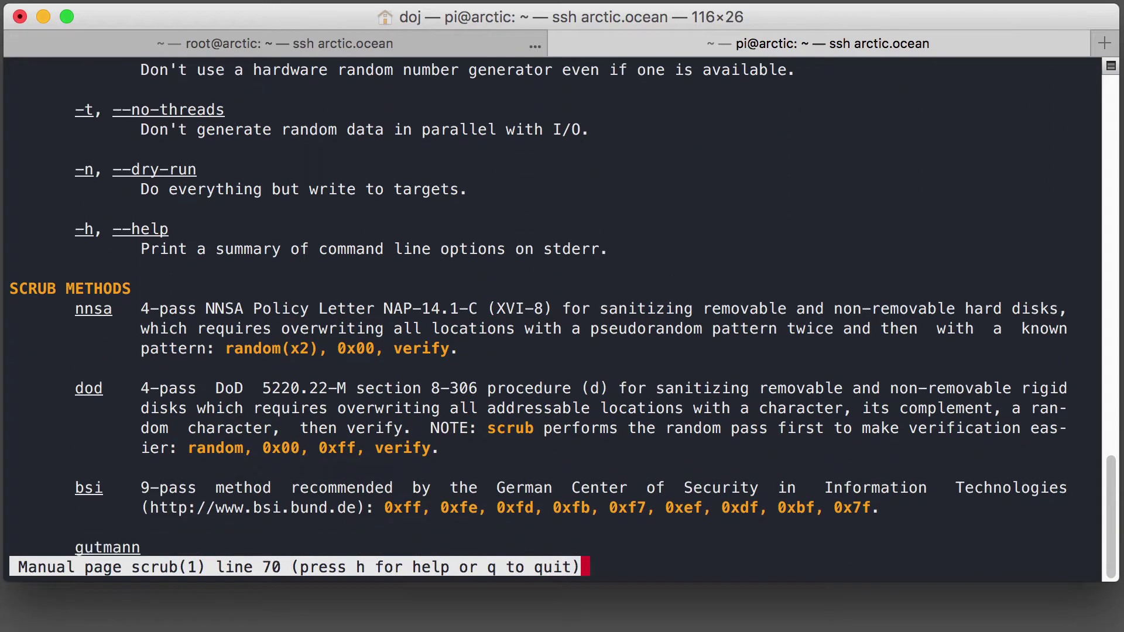
{"action": "key", "text": "Down"}
{"action": "key", "text": "Down"}
{"action": "key", "text": "Down"}
{"action": "key", "text": "Down"}
{"action": "key", "text": "Down"}
{"action": "key", "text": "Down"}
{"action": "key", "text": "Down"}
{"action": "key", "text": "Down"}
{"action": "key", "text": "Down"}
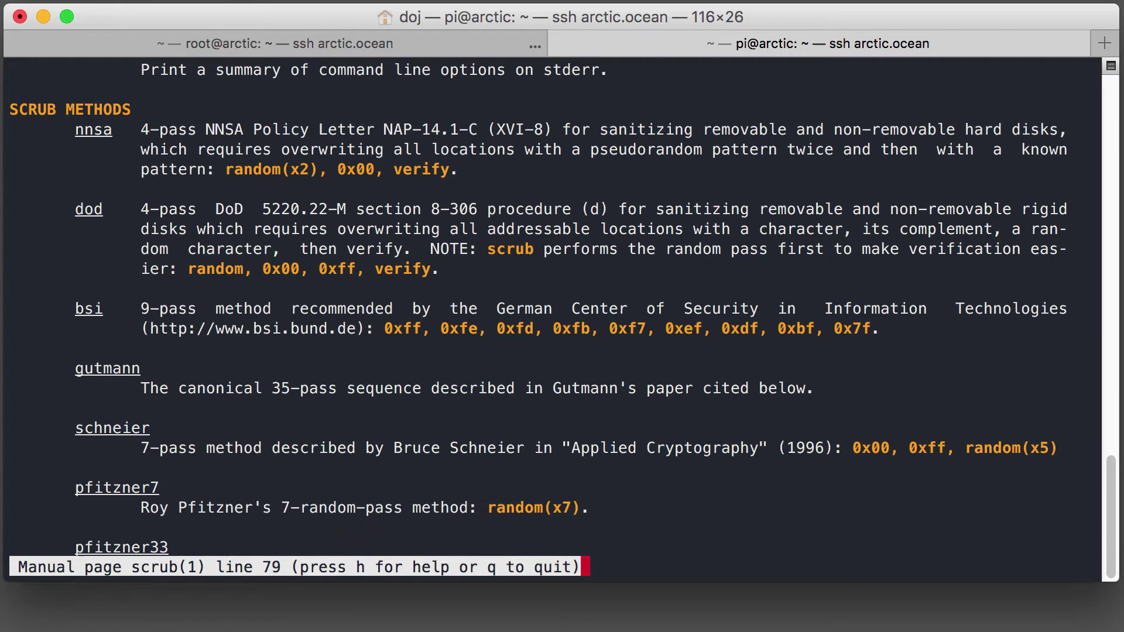
{"action": "key", "text": "Down"}
{"action": "key", "text": "Down"}
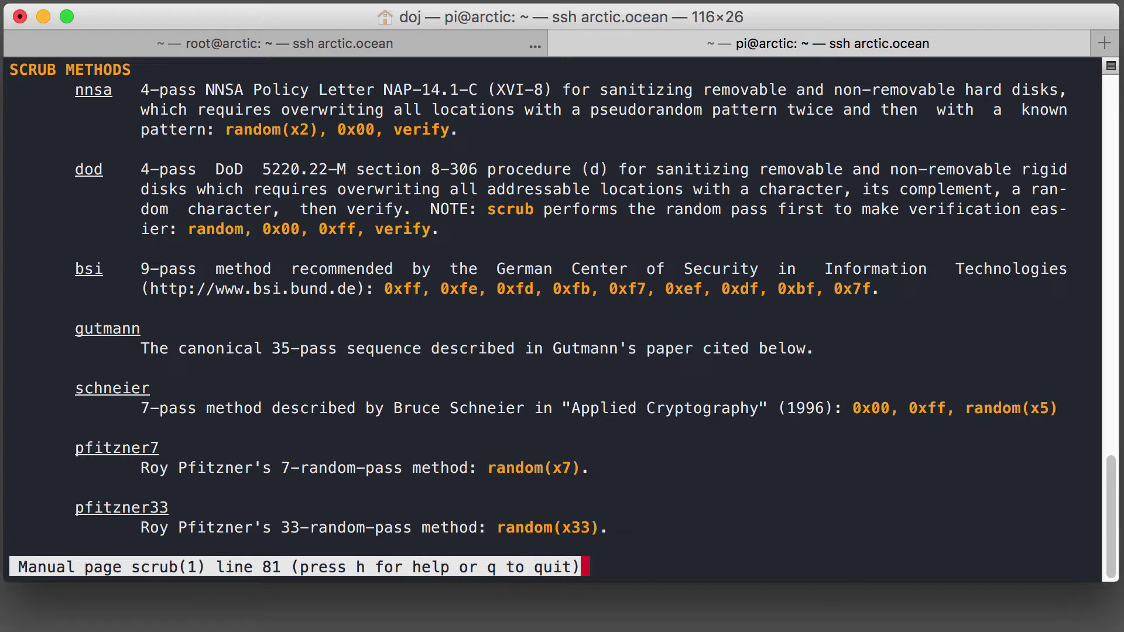
Highlight the nnsa method's random, 0x00 and verify passes, then quit the manual.
{"action": "double_click", "coordinate": [97, 91]}
{"action": "double_click", "coordinate": [260, 127]}
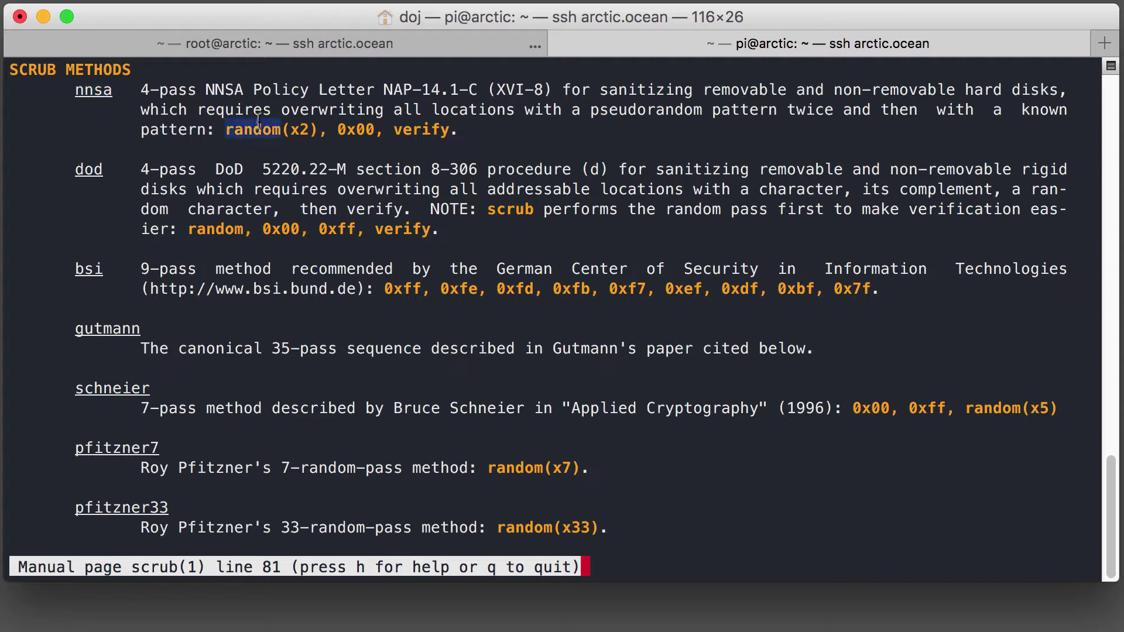
{"action": "double_click", "coordinate": [361, 129]}
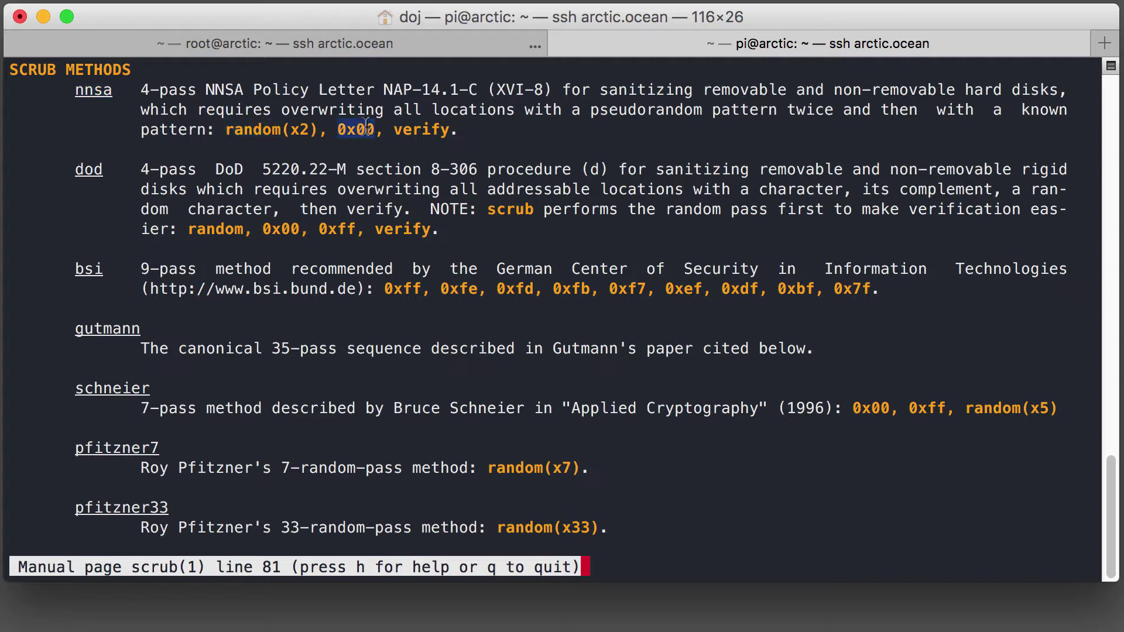
{"action": "double_click", "coordinate": [419, 129]}
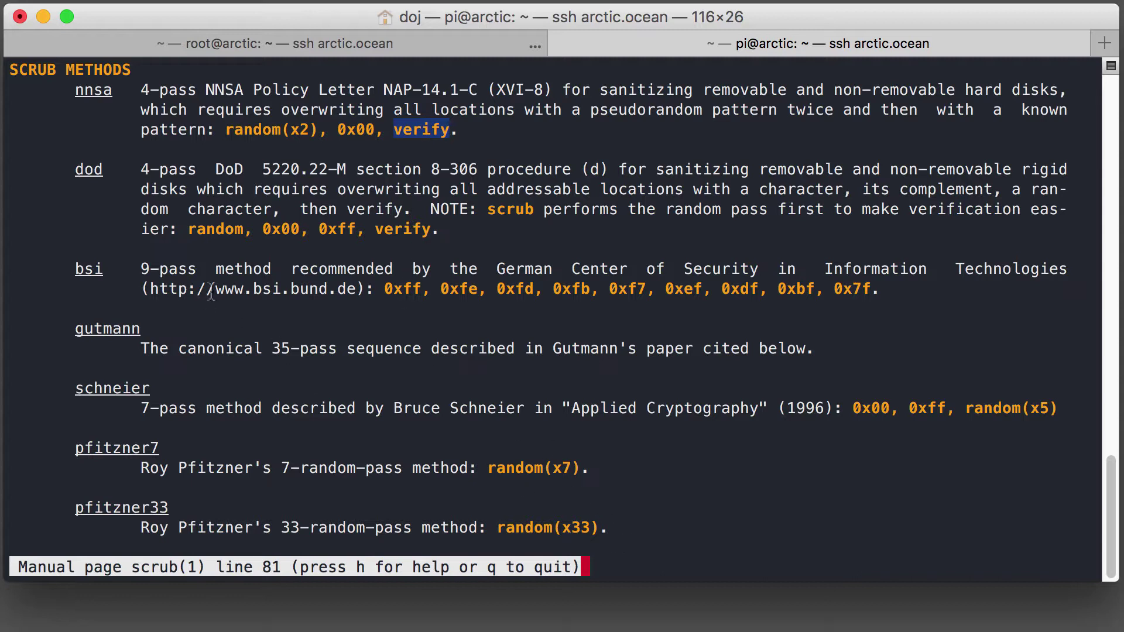
{"action": "key", "text": "Down"}
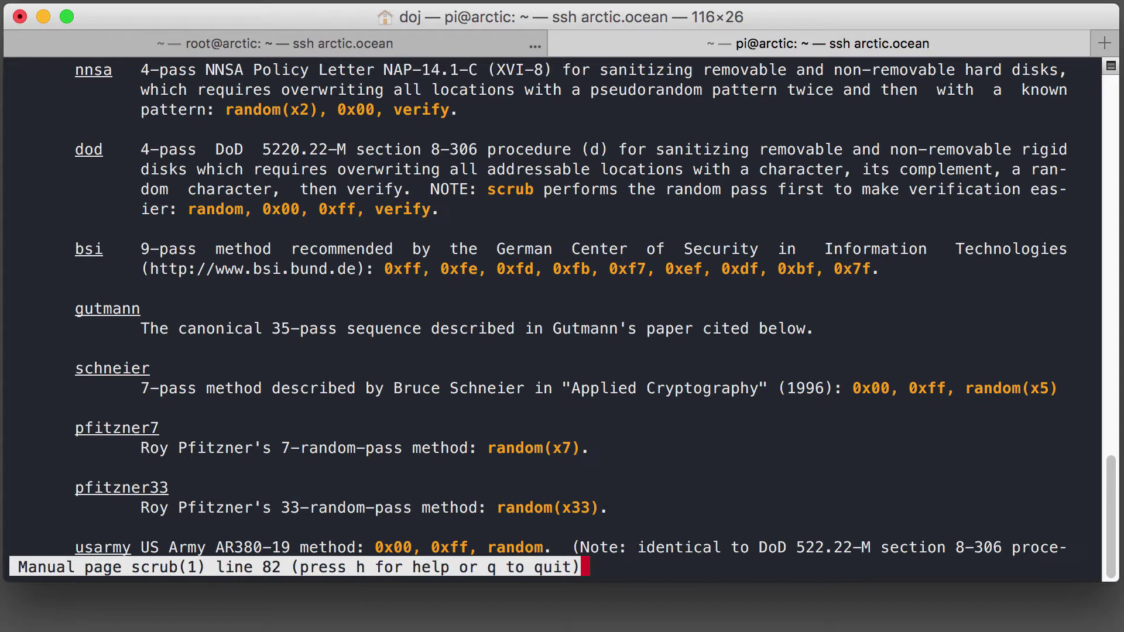
{"action": "key", "text": "q"}
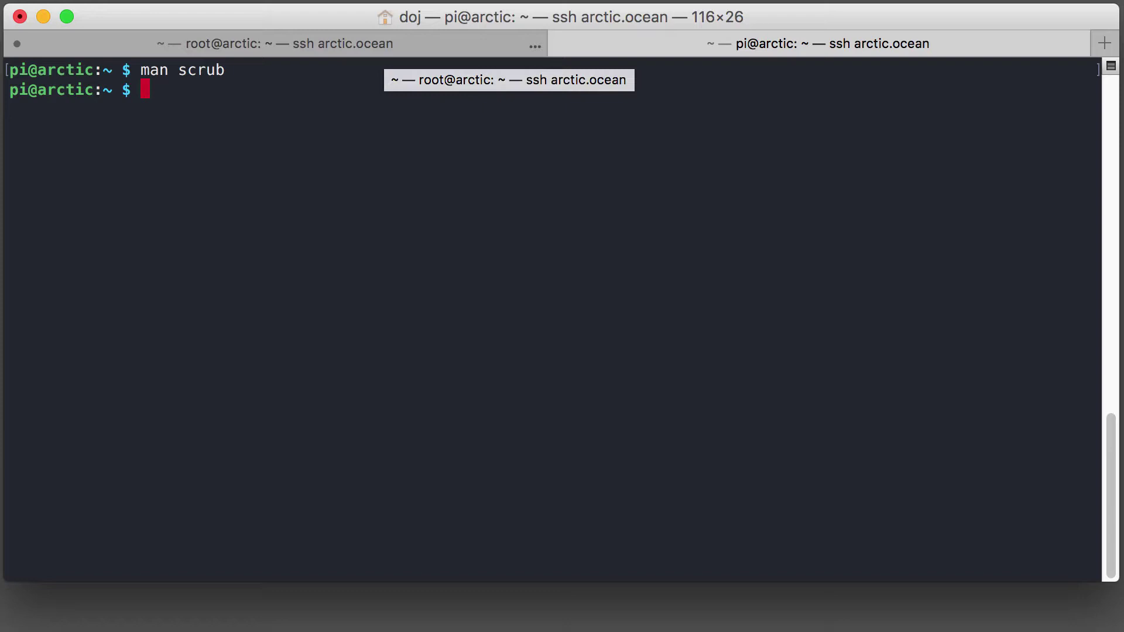
Rerun scrub /dev/sda as root and highlight the NNSA and 'already scrubbed' warning.
{"action": "left_click", "coordinate": [387, 44]}
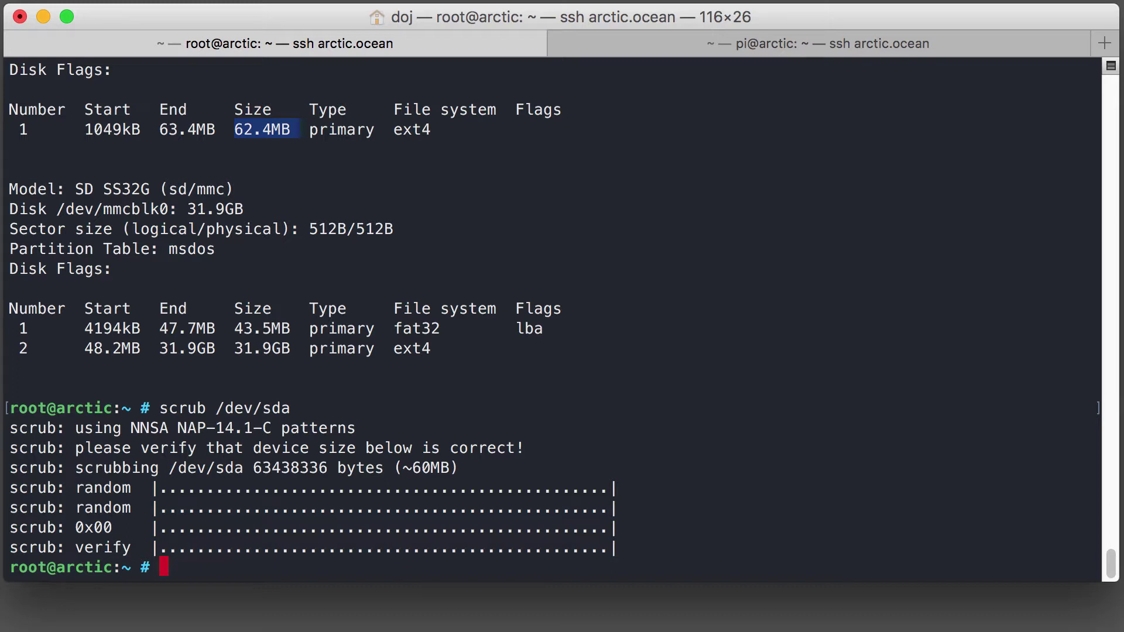
{"action": "key", "text": "Up"}
{"action": "key", "text": "Return"}
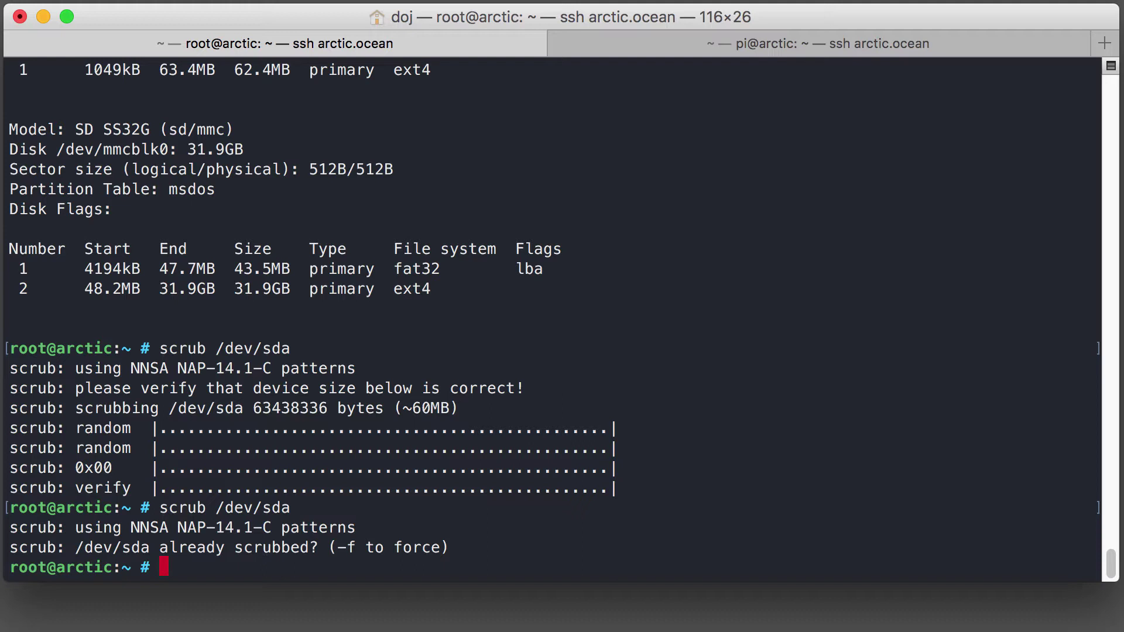
{"action": "double_click", "coordinate": [149, 525]}
{"action": "left_click", "coordinate": [163, 547]}
{"action": "left_click_drag", "start_coordinate": [161, 547], "coordinate": [307, 546]}
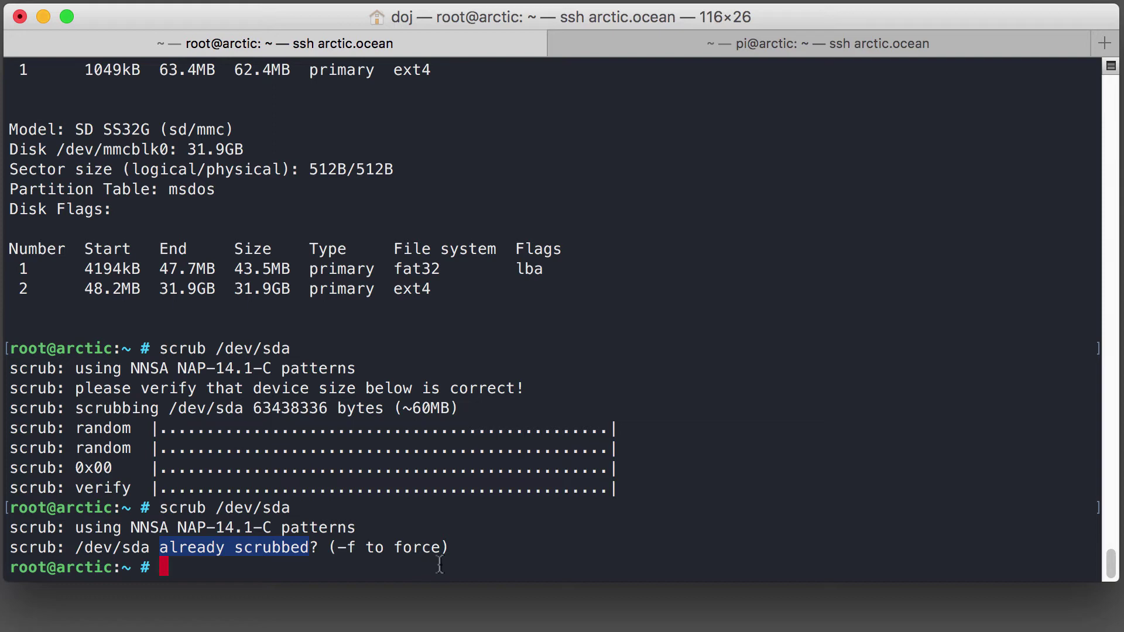
{"action": "type", "text": "p"}
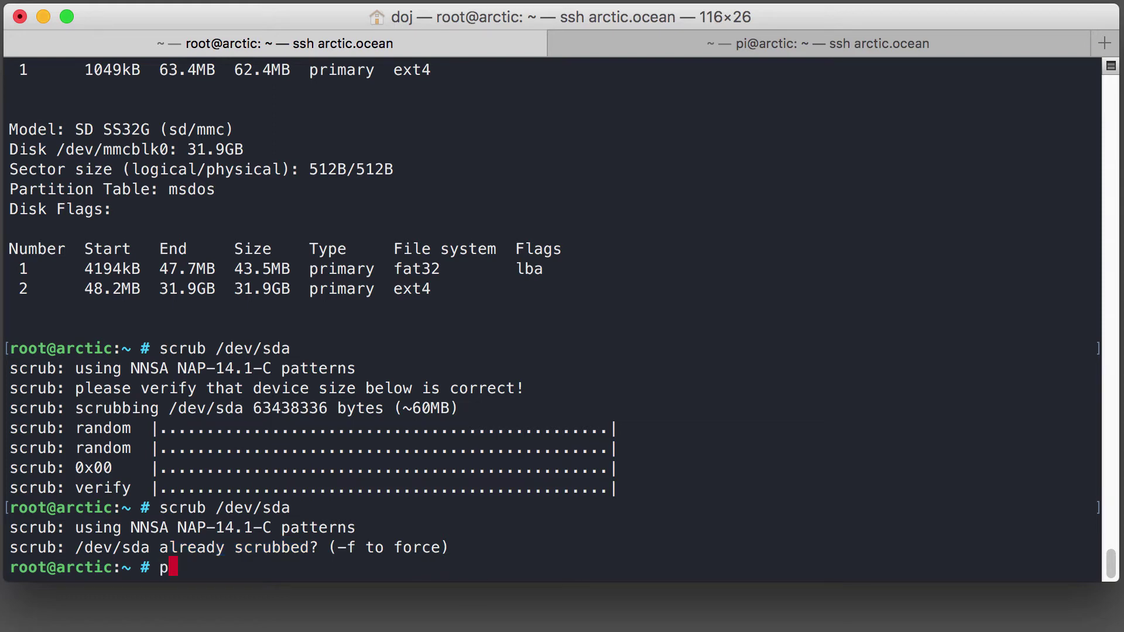
{"action": "type", "text": "artede -"}
Run parted -l and highlight /dev/sda's unrecognised disk label and unknown partition table.
{"action": "key", "text": "BackSpace"}
{"action": "key", "text": "BackSpace"}
{"action": "key", "text": "BackSpace"}
{"action": "type", "text": "-l"}
{"action": "key", "text": "Return"}
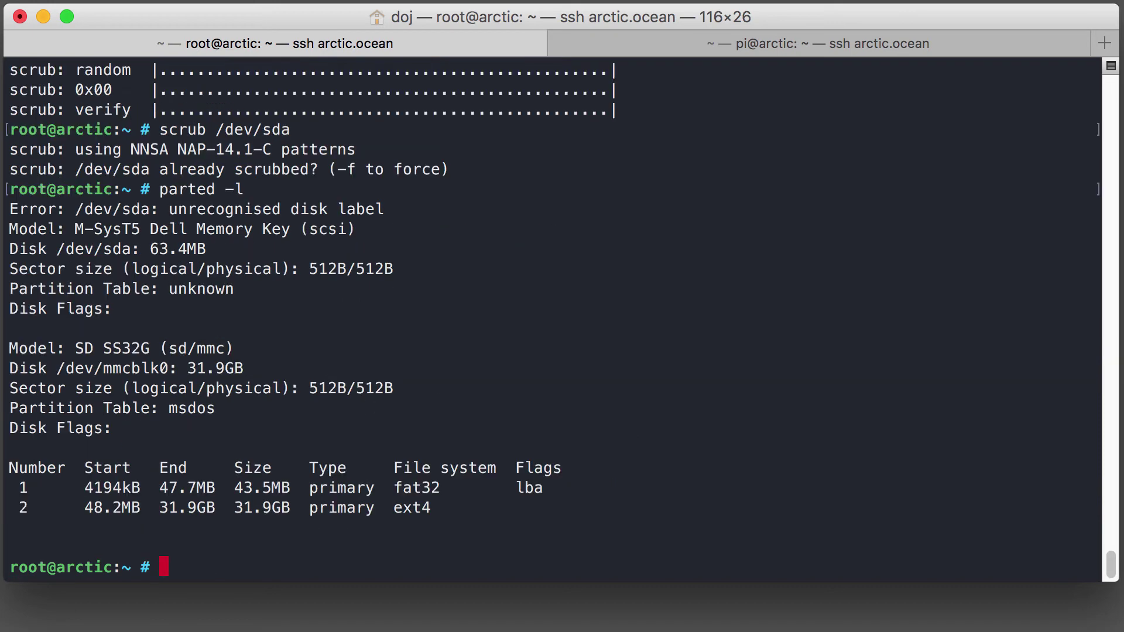
{"action": "mouse_move", "coordinate": [122, 309]}
{"action": "left_mouse_down"}
{"action": "mouse_move", "coordinate": [10, 269]}
{"action": "mouse_move", "coordinate": [84, 248]}
{"action": "mouse_move", "coordinate": [57, 249]}
{"action": "left_mouse_up"}
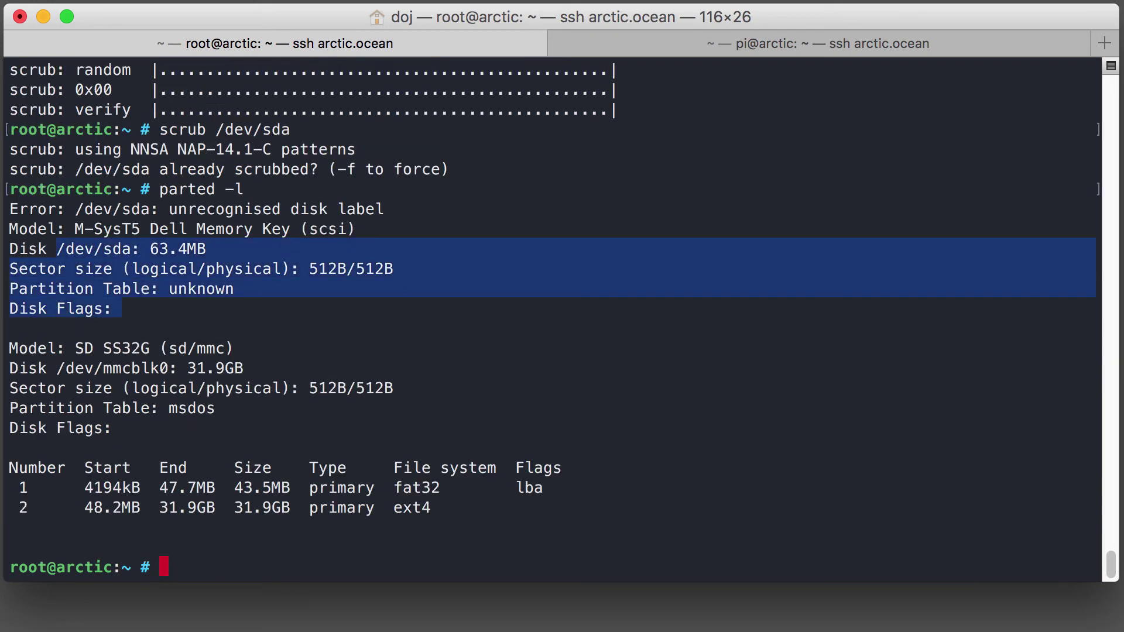